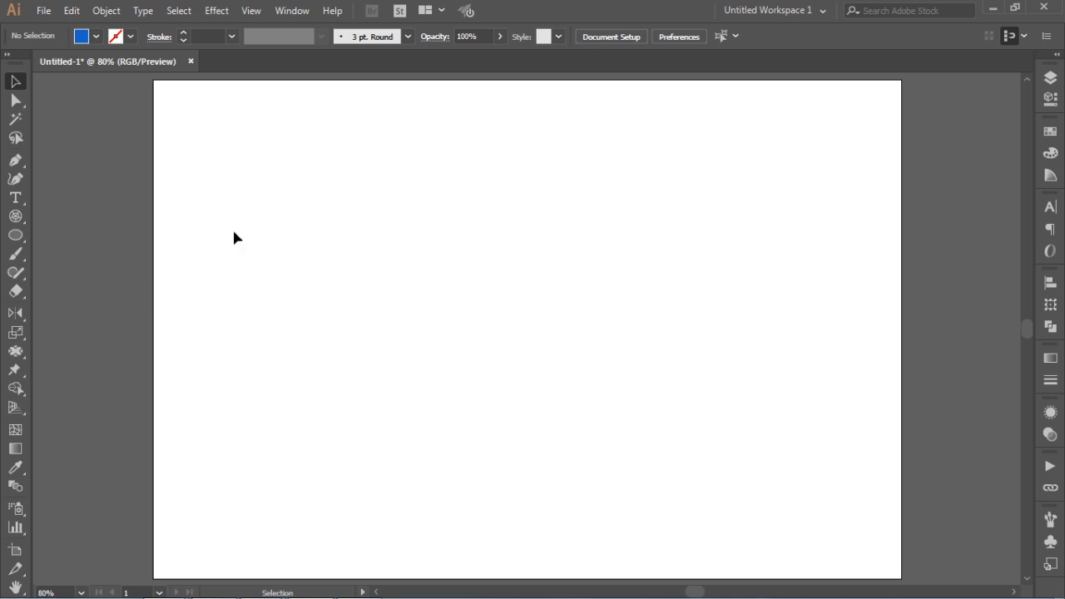
Place the Wat Phra That Sri Jomthong Cover image as a linked file on the artboard
click(42, 12)
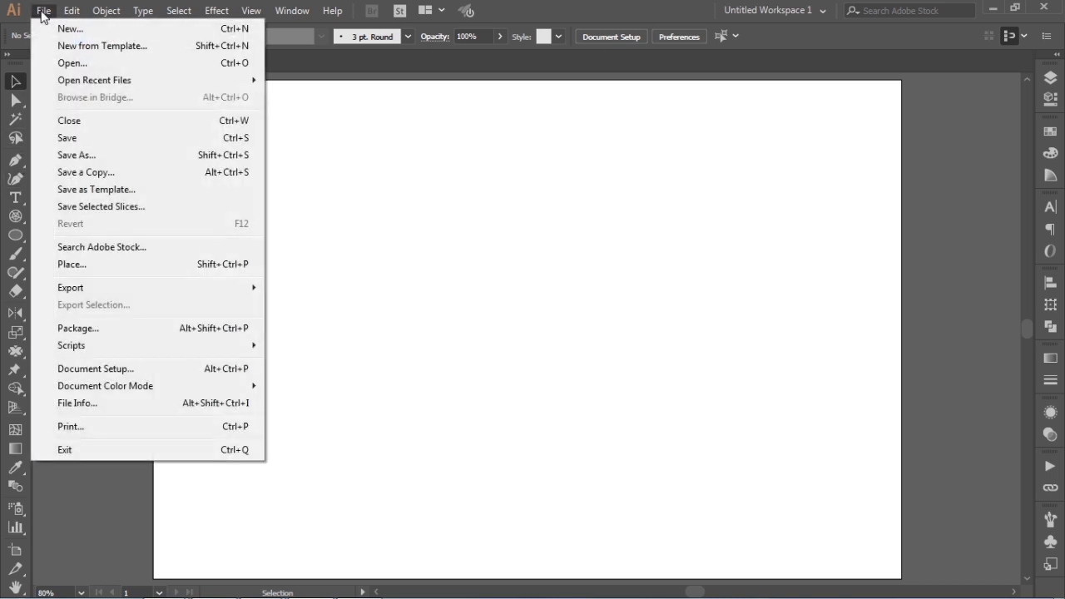
click(72, 264)
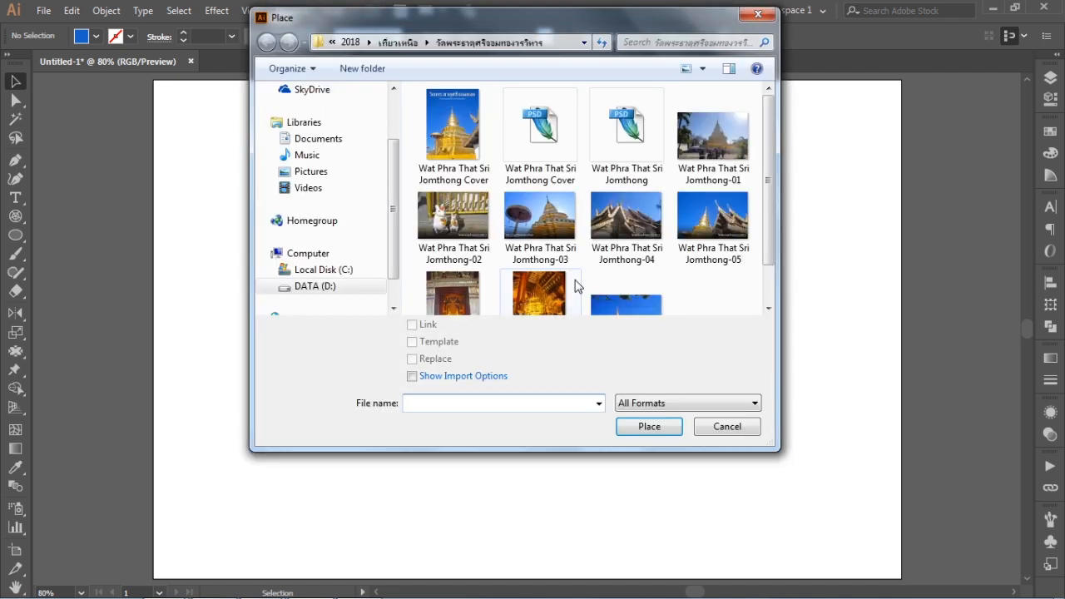
click(455, 125)
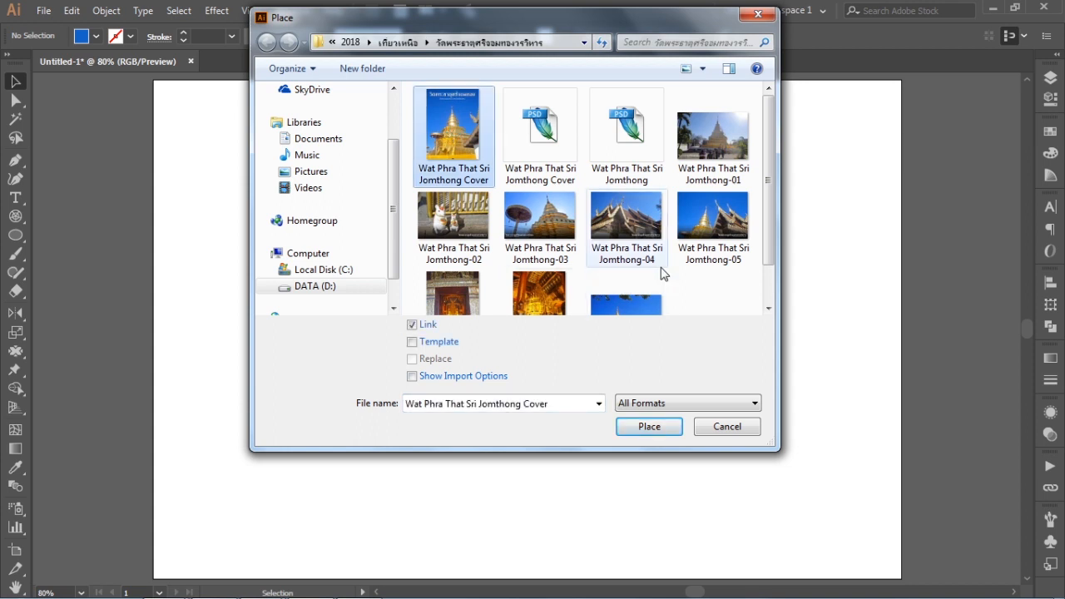
drag(771, 263, 770, 237)
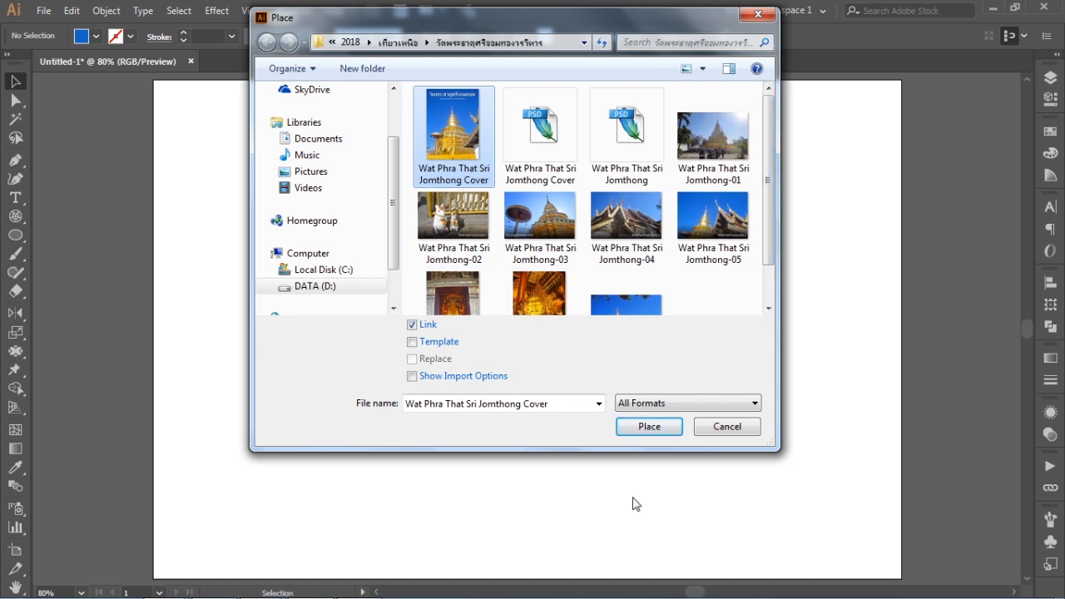
click(651, 431)
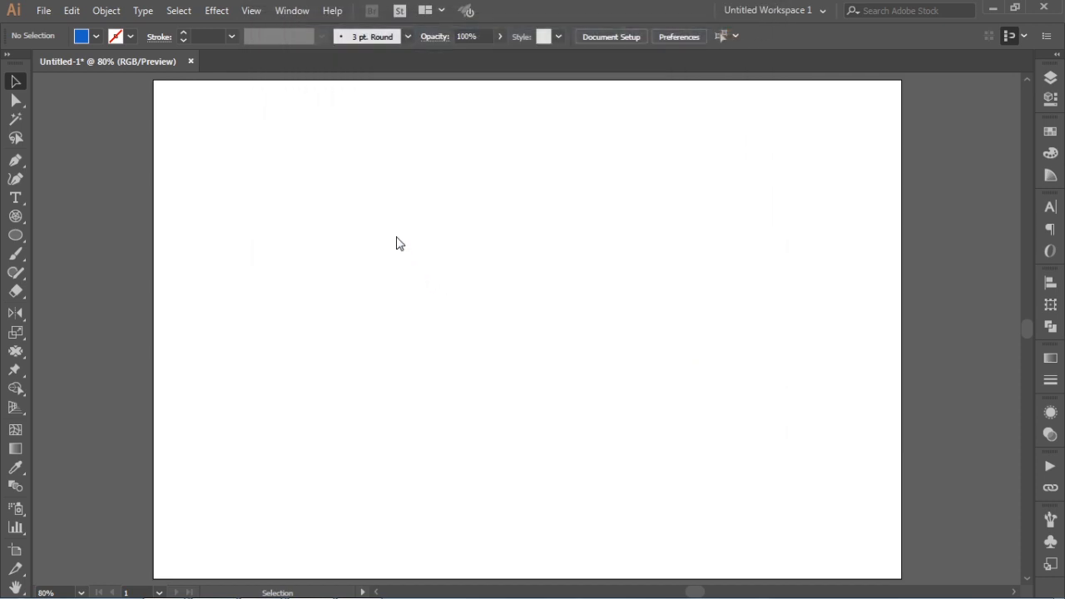
click(237, 175)
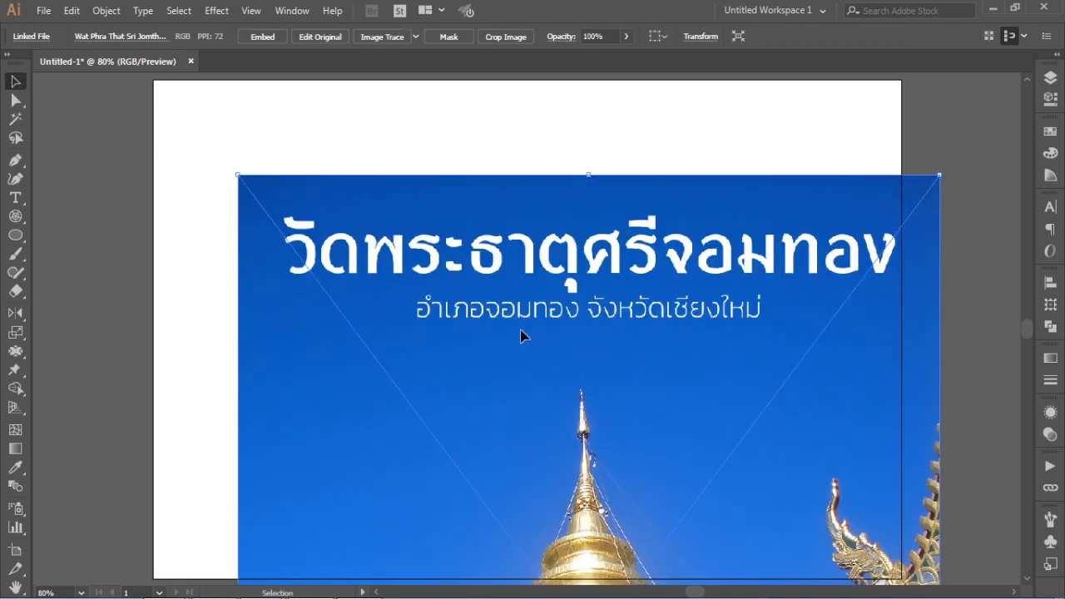
Scale the placed photo proportionally to a height of 600 px
drag(521, 336, 470, 244)
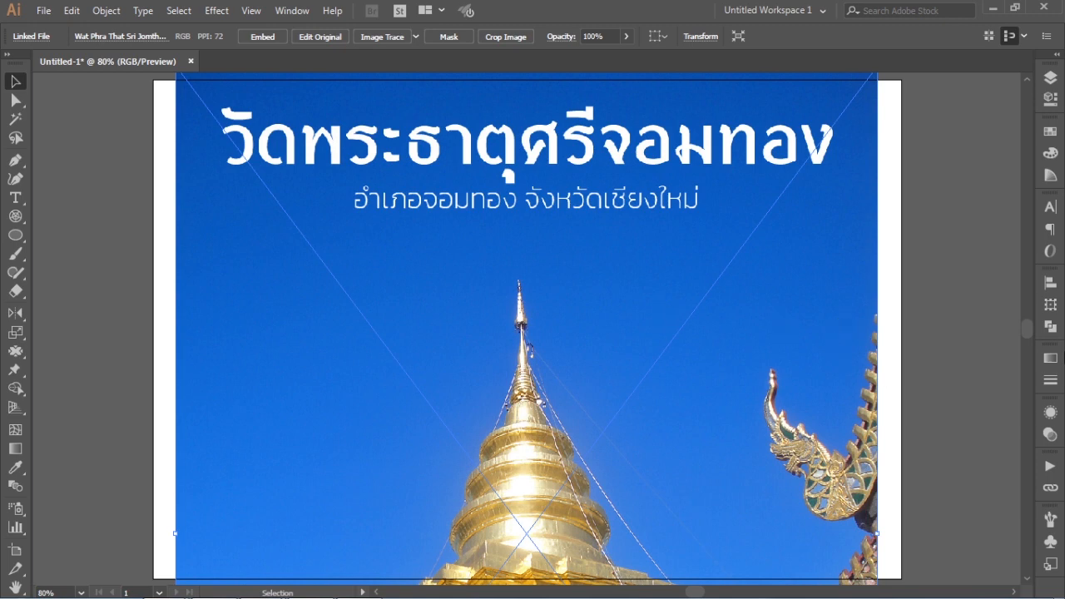
click(1049, 305)
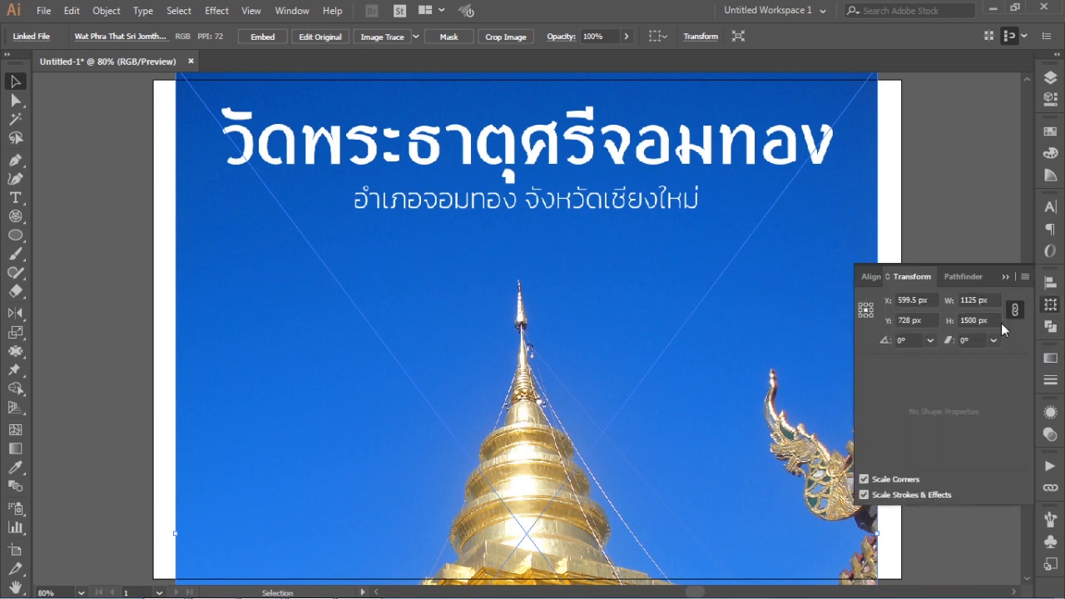
click(984, 320)
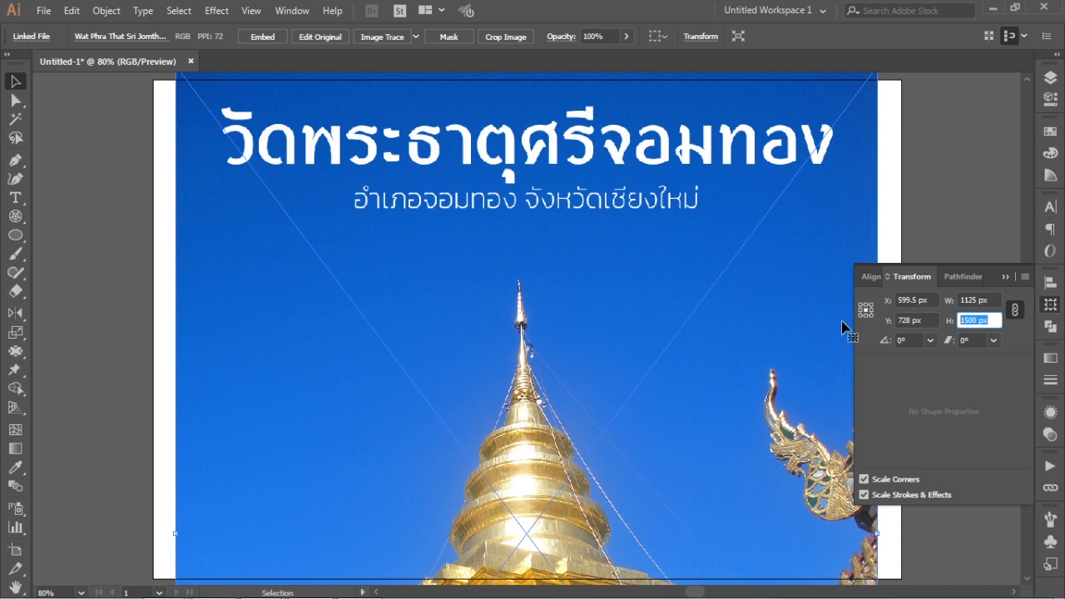
text(600)
key(Return)
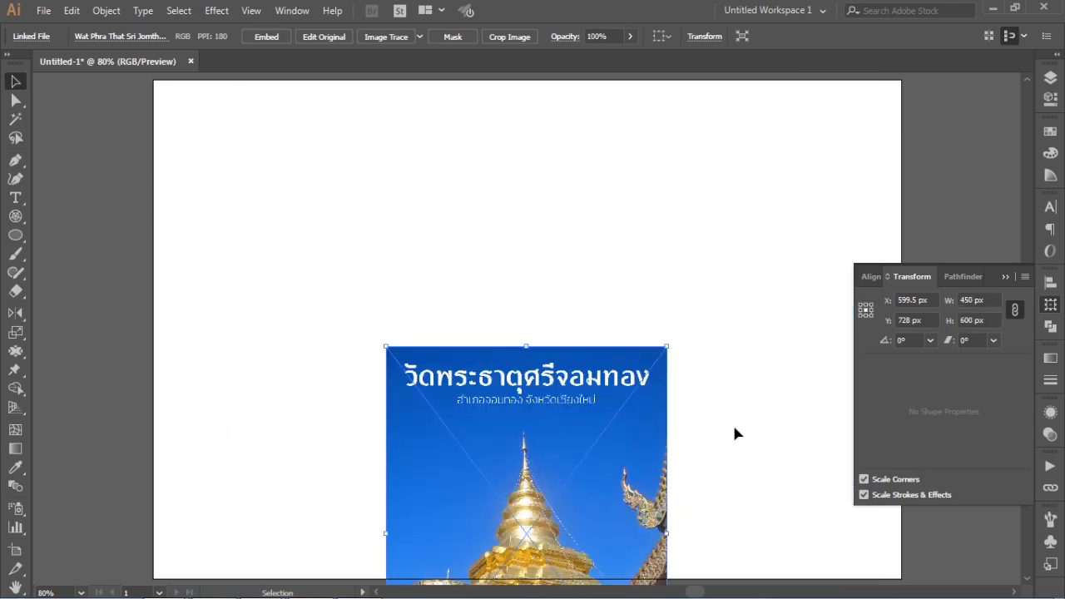
Move the photo onto the left half of the artboard and embed it in the document
drag(577, 513, 389, 309)
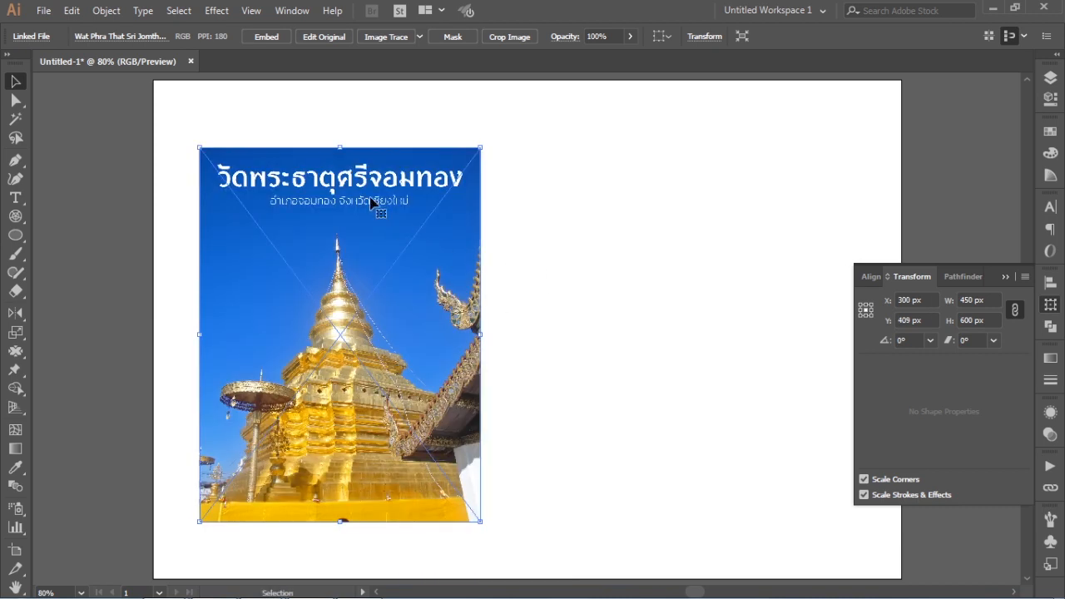
click(267, 38)
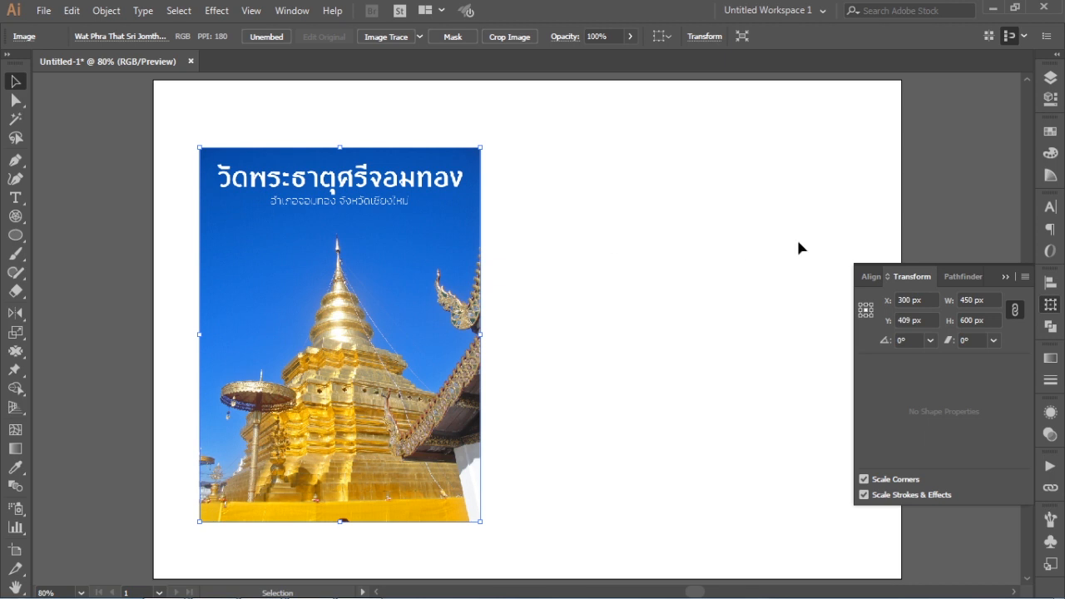
click(1009, 275)
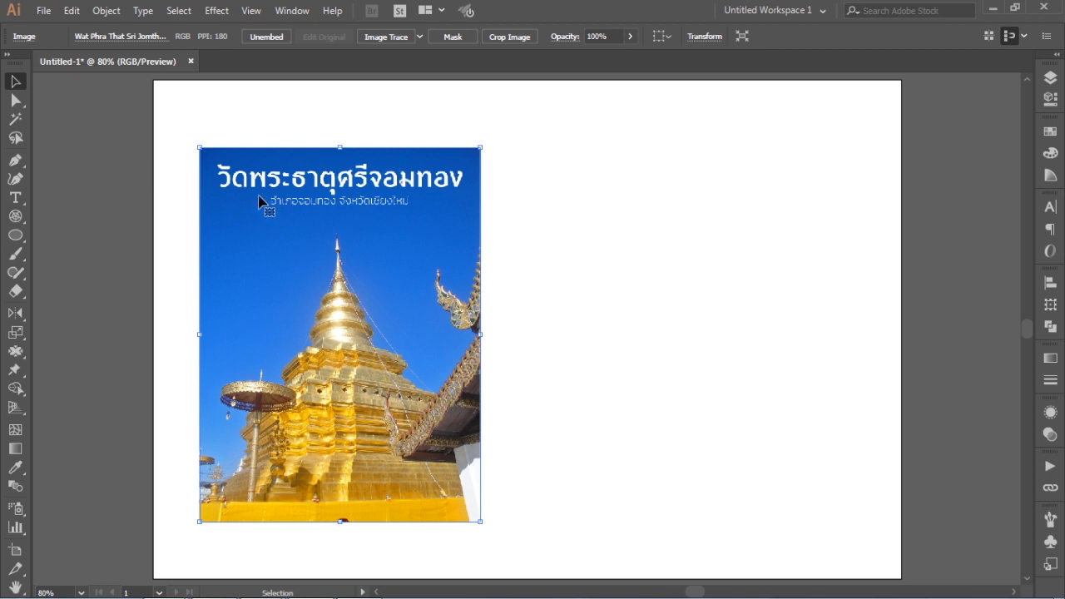
Set up an object mosaic of the embedded photo with 7 tiles across and the vertical tile number derived by ratio
click(105, 10)
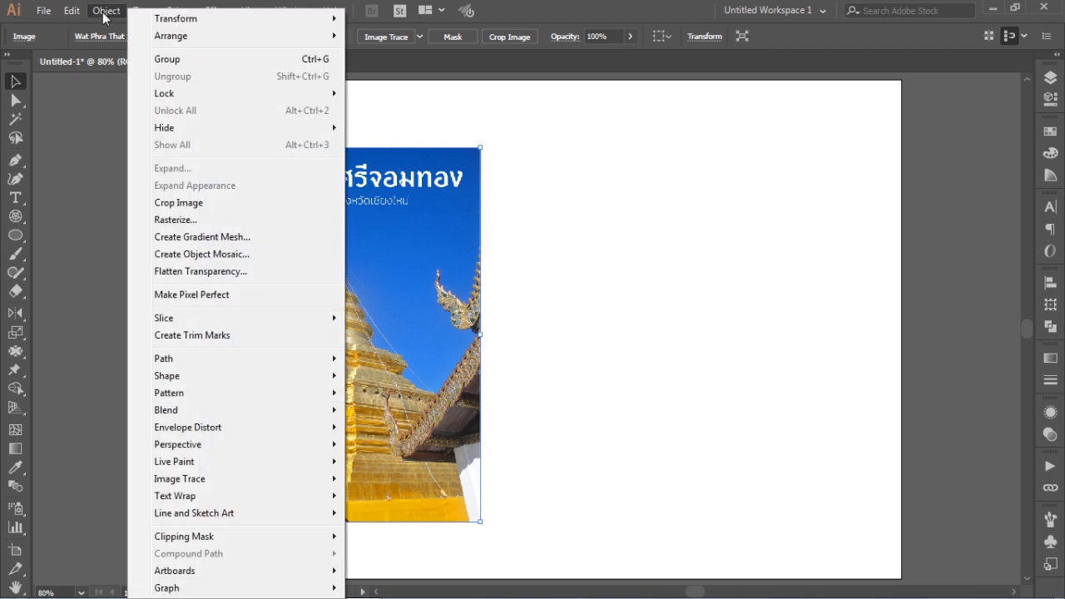
click(227, 256)
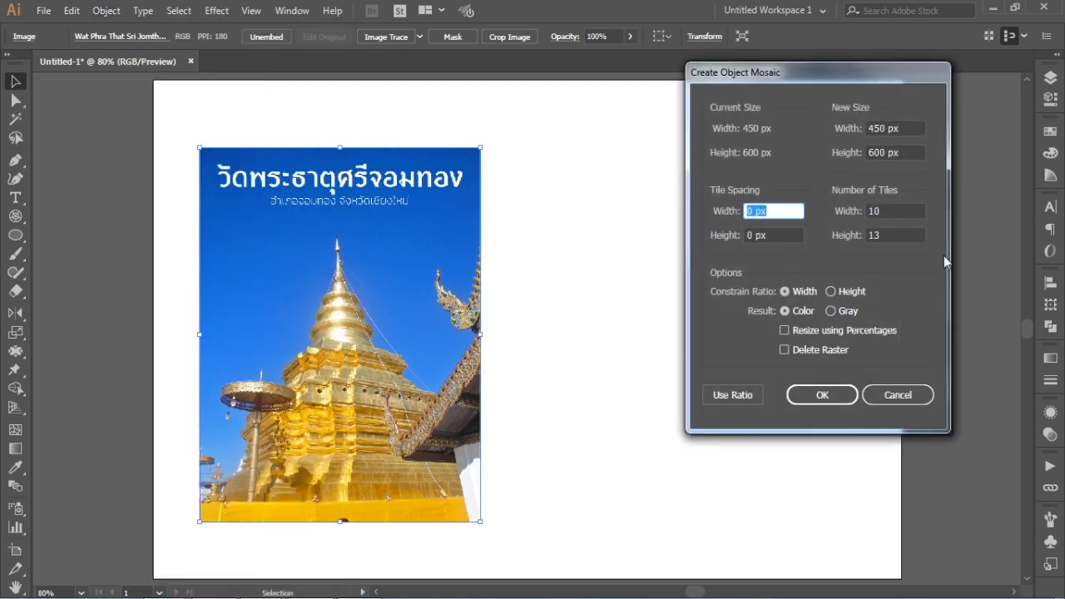
double_click(891, 212)
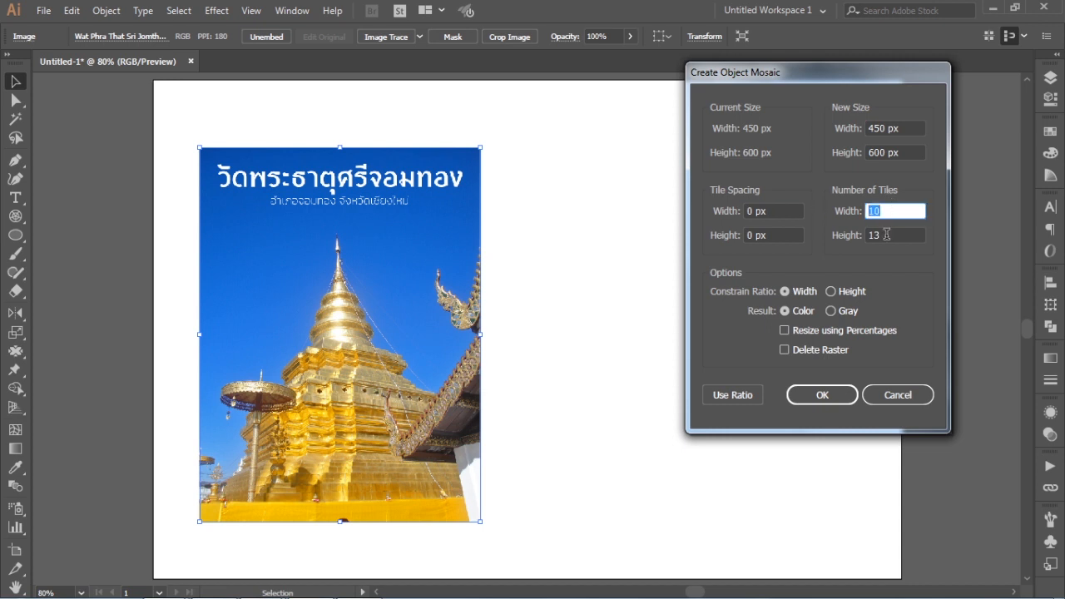
text(7)
click(893, 234)
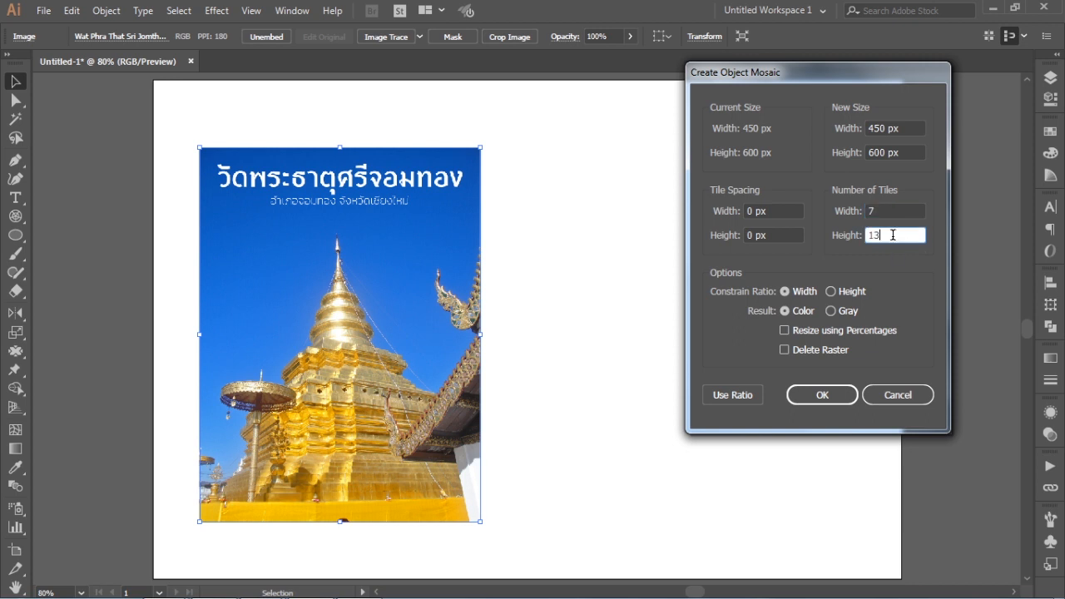
click(727, 397)
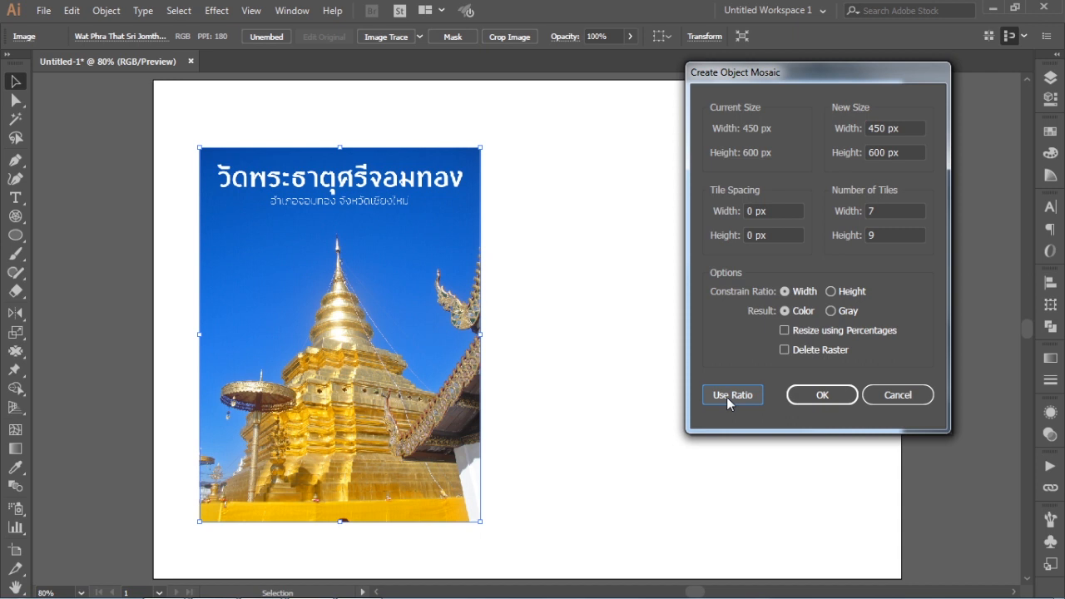
Try 8 tiles across with the ratio applied, and return to 7 tiles across with the ratio reapplied
click(885, 213)
click(895, 234)
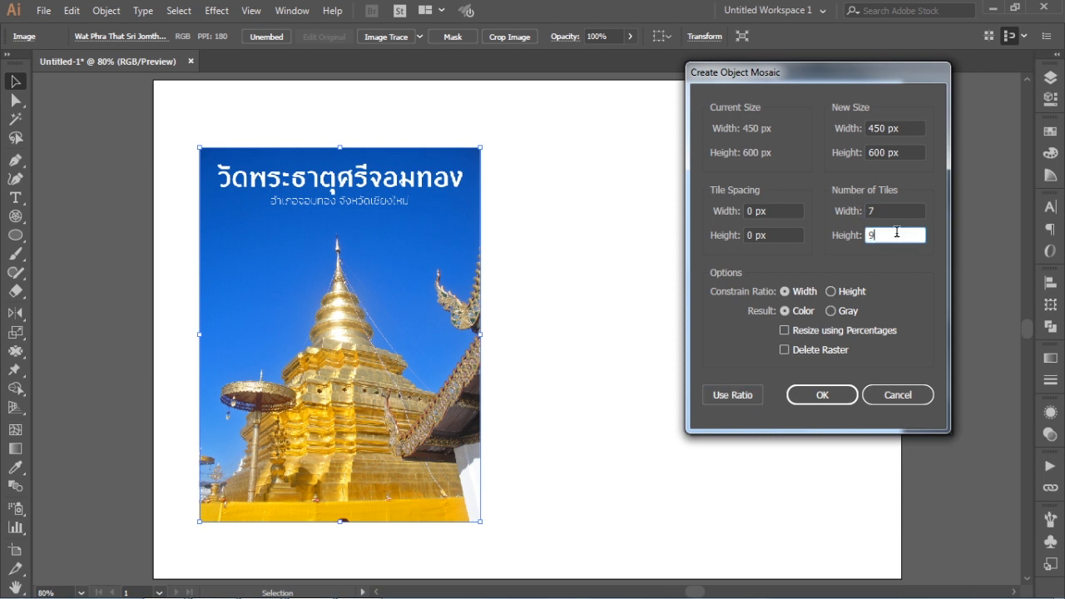
click(884, 211)
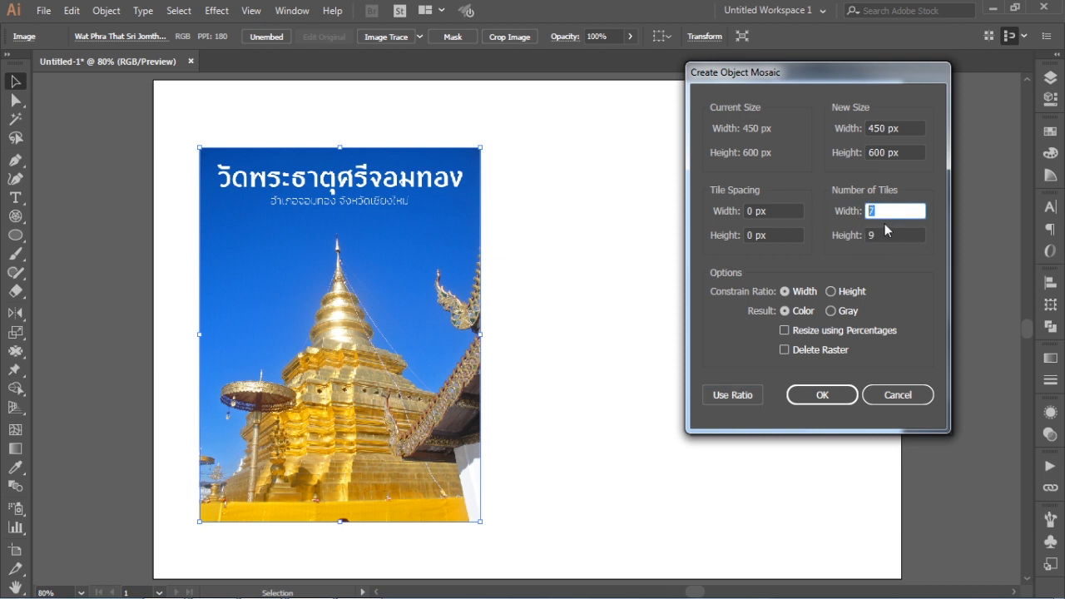
text(8)
click(732, 396)
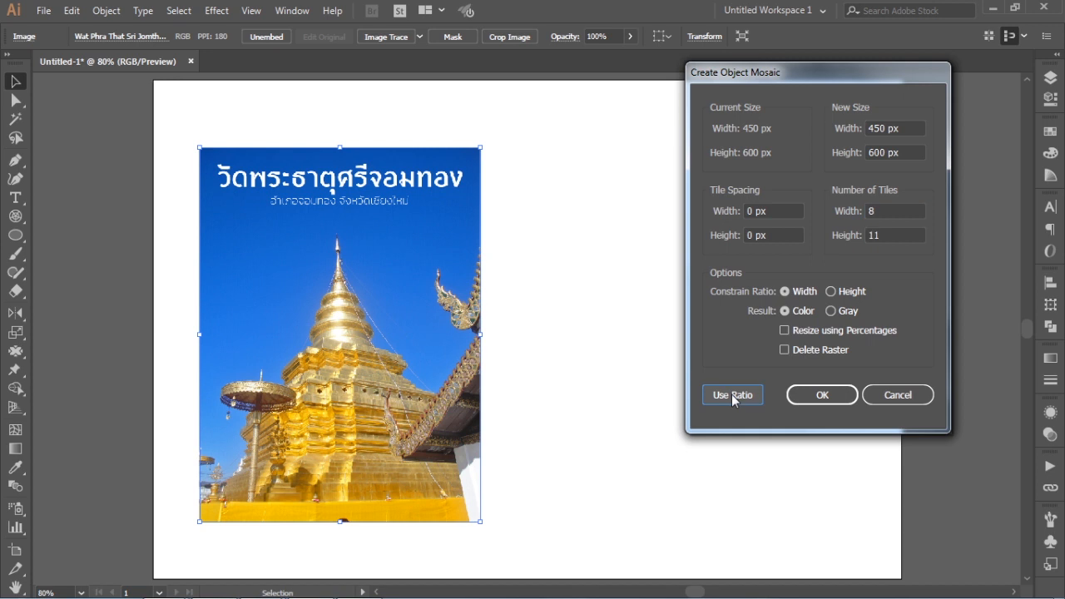
click(895, 211)
text(7)
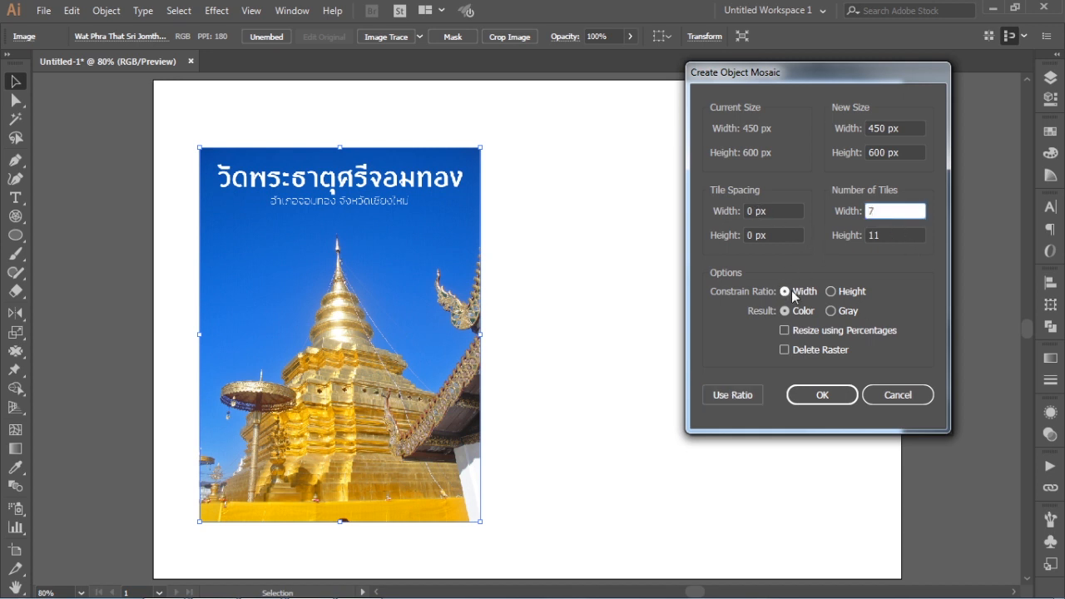
click(737, 396)
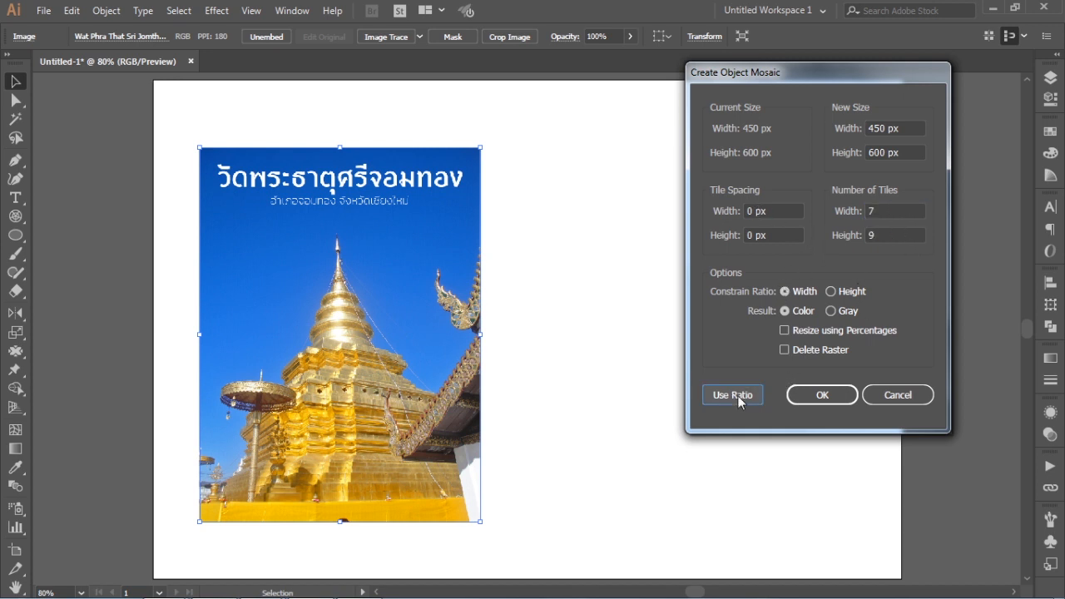
Generate the mosaic and move it to the right of the original photo, level with it
click(819, 398)
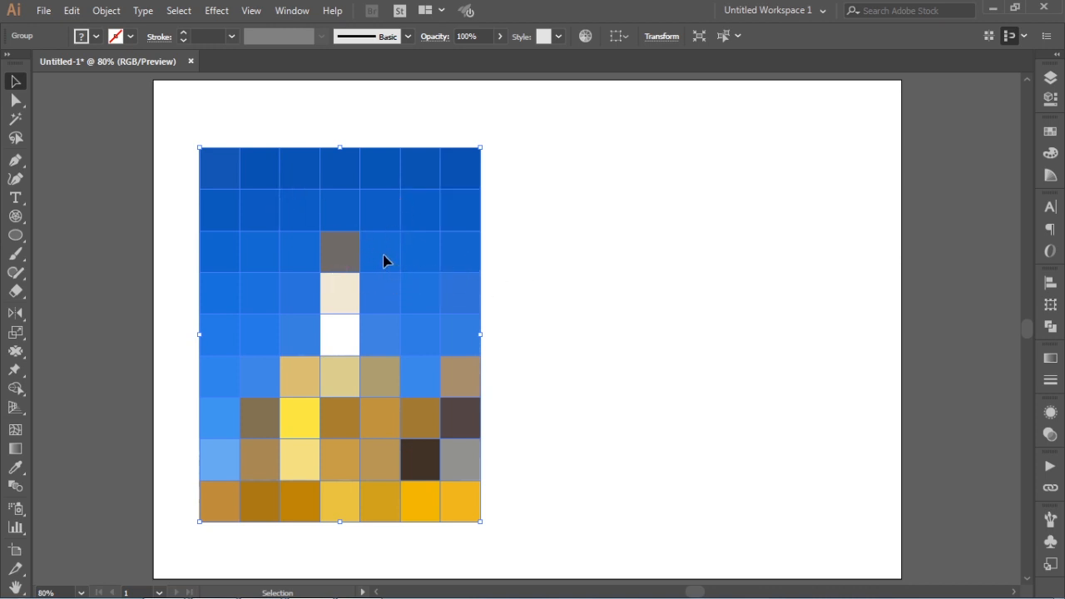
drag(391, 265, 746, 265)
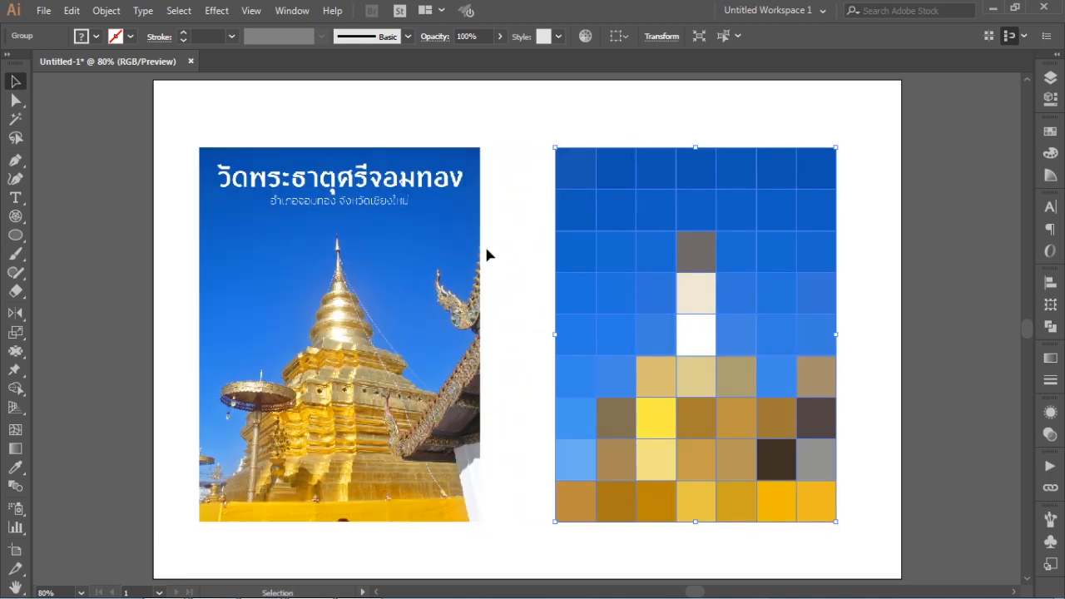
click(381, 266)
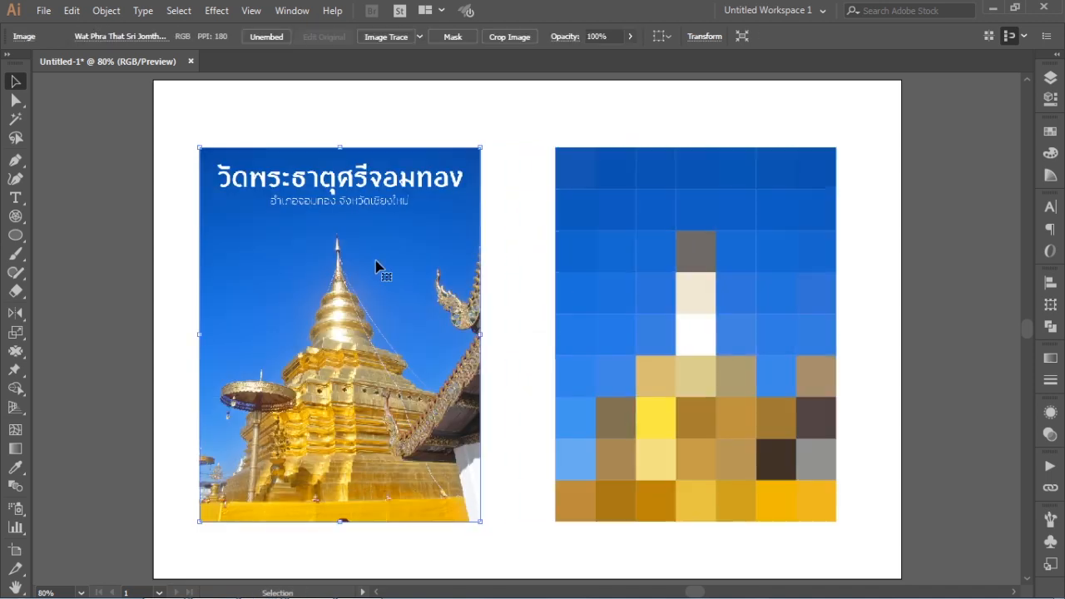
click(516, 279)
Save the mosaic's colors as a swatch color group named Color Group 1, created from the selected artwork, and deselect the mosaic
click(658, 260)
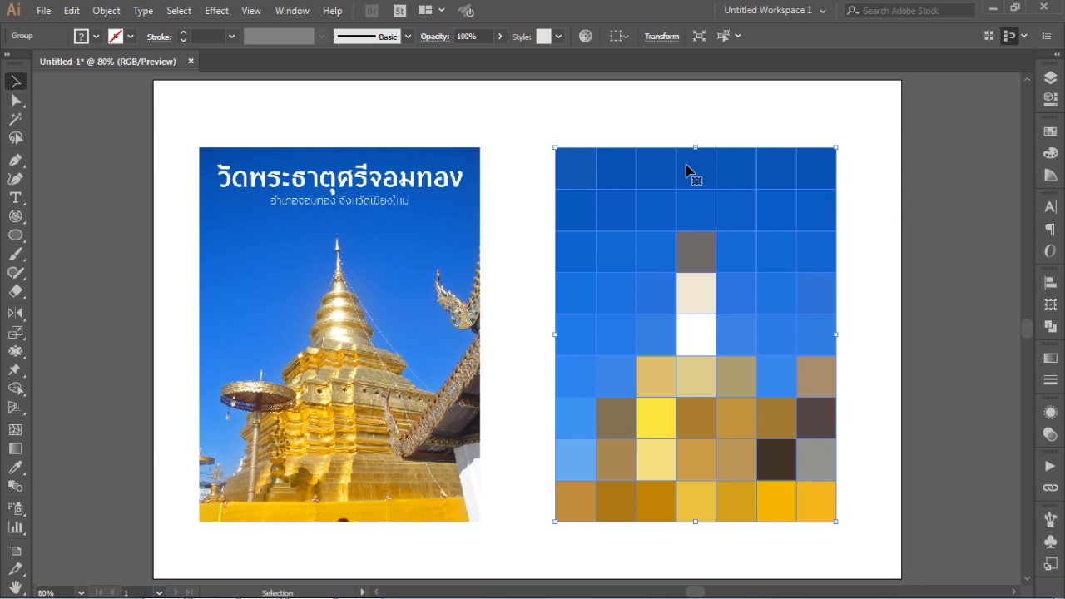
click(1048, 132)
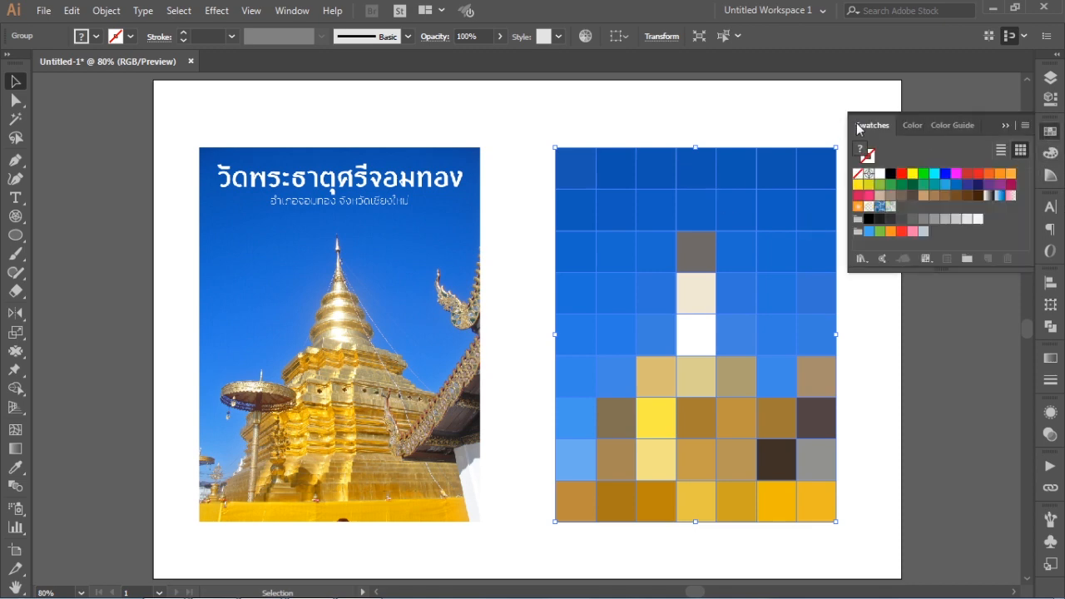
click(965, 257)
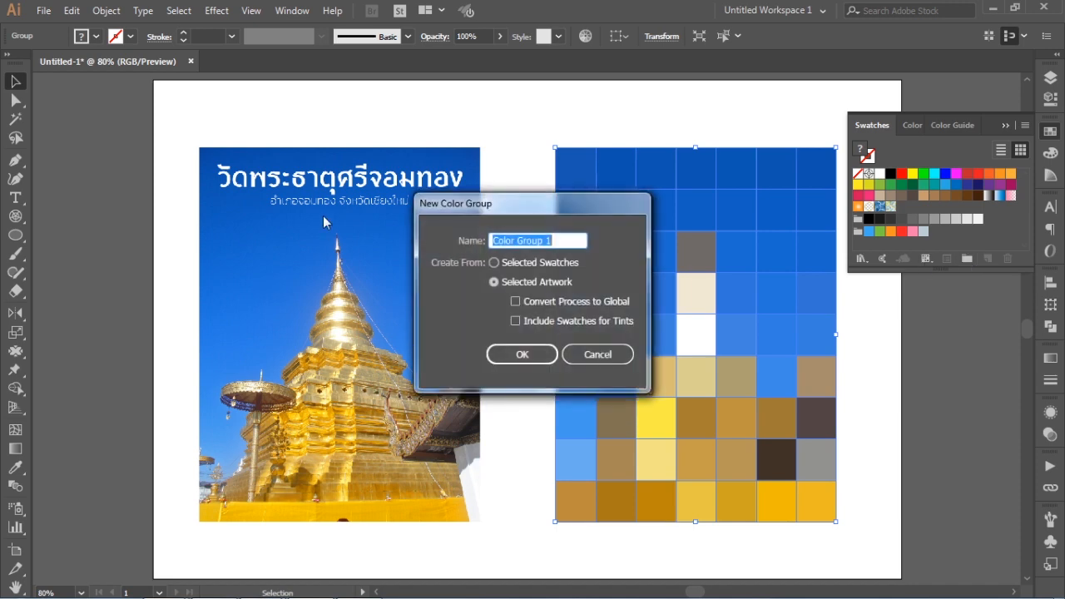
click(522, 355)
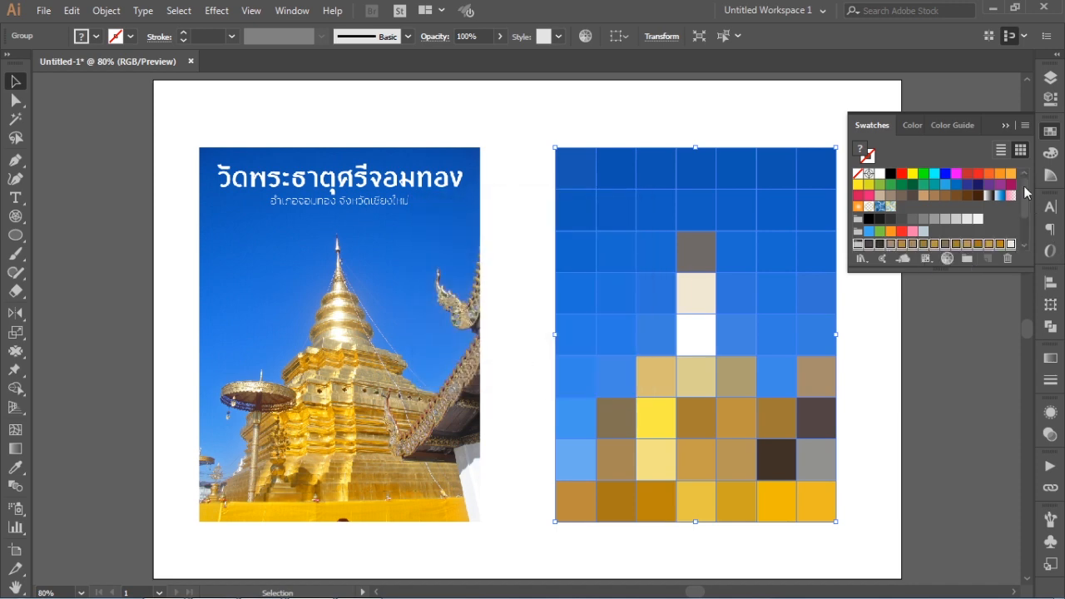
drag(1025, 194, 1022, 214)
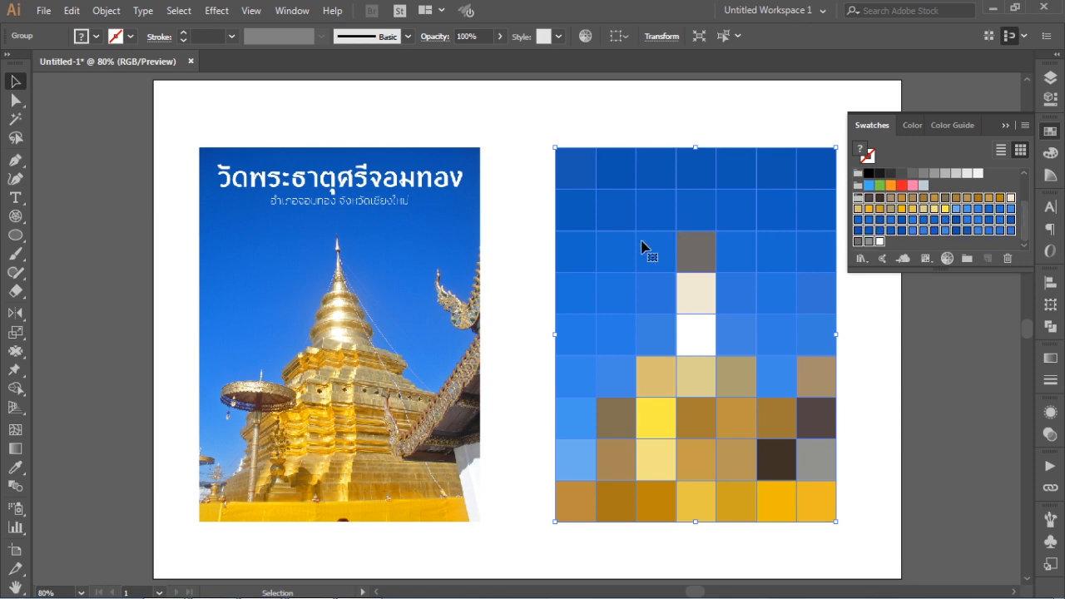
click(1003, 125)
click(886, 119)
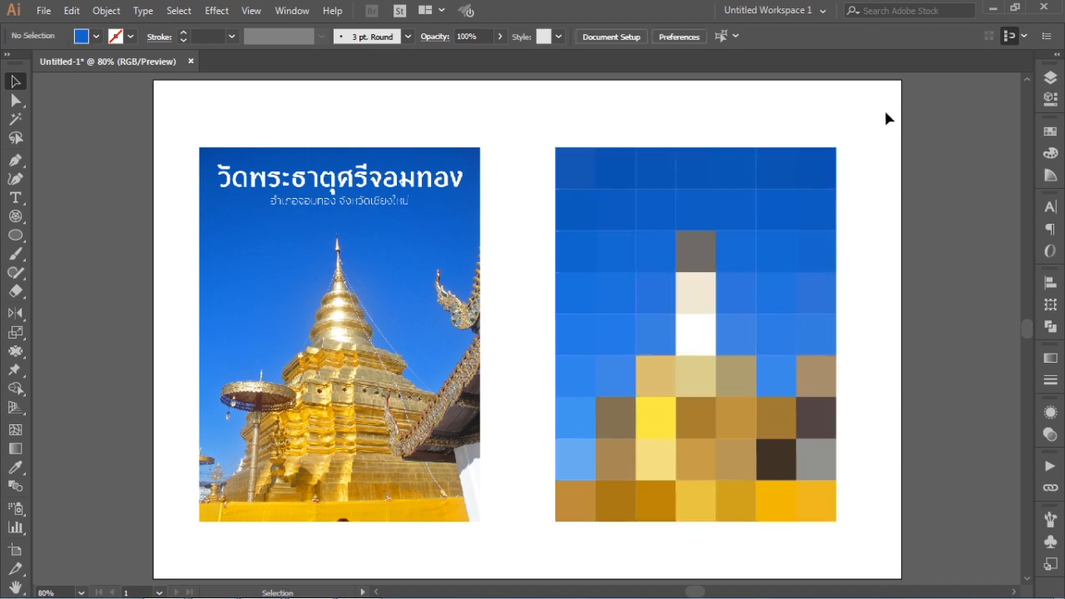